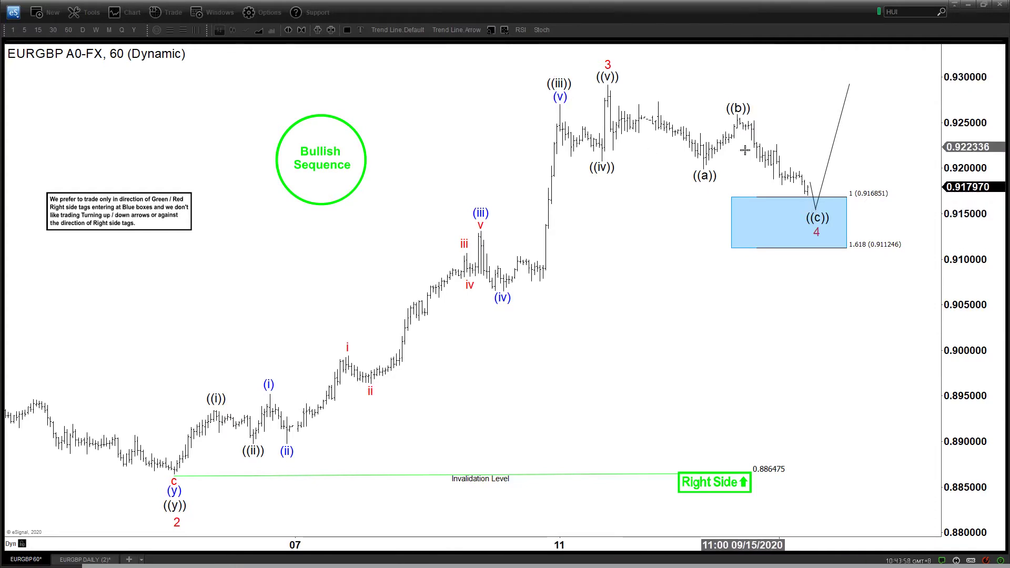
# Place a red '4' label just below ((c)) inside the blue target box on the hourly chart.
pyautogui.click(818, 232)
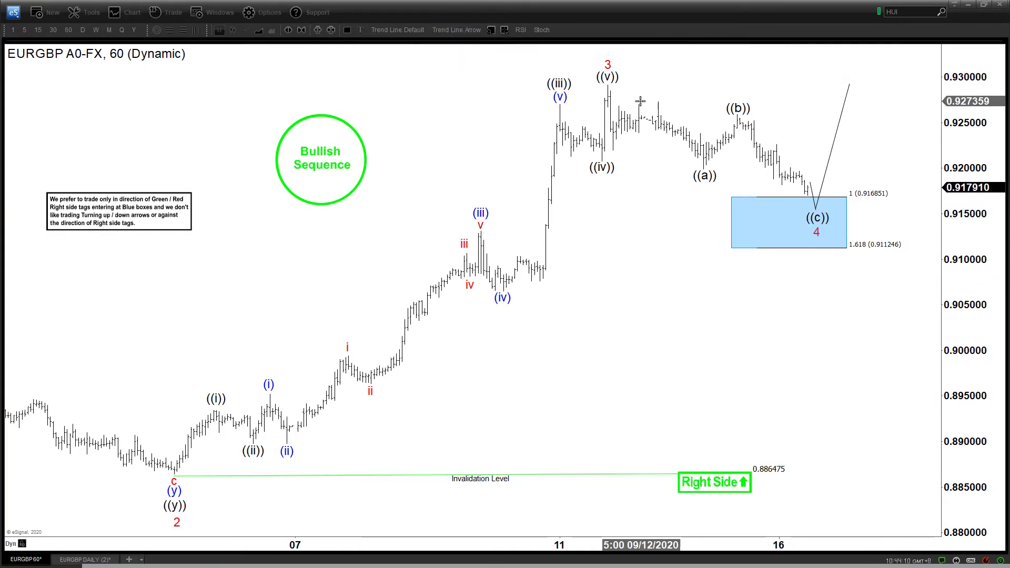
pyautogui.click(815, 232)
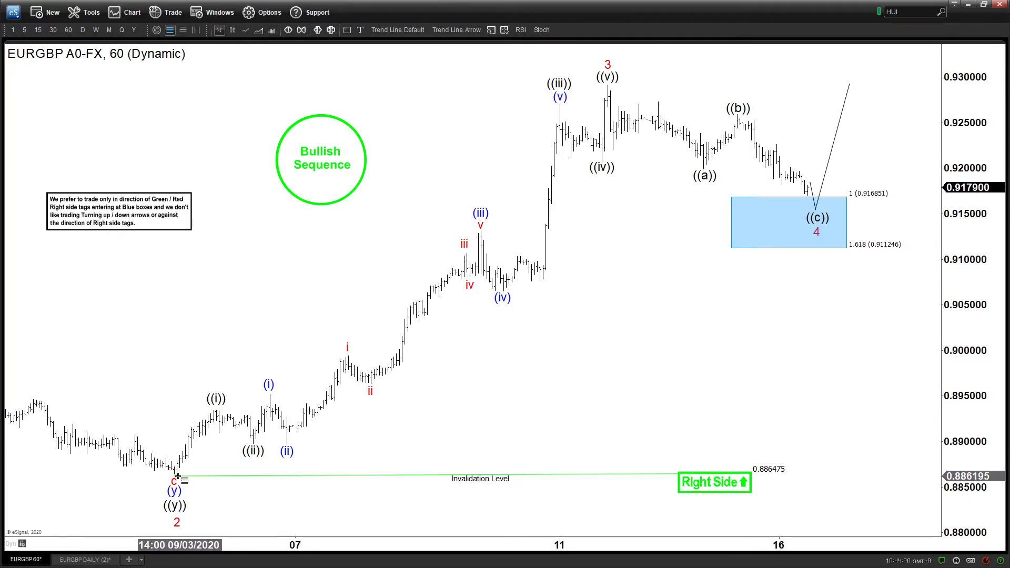
pyautogui.moveTo(177, 476); pyautogui.dragTo(647, 84)
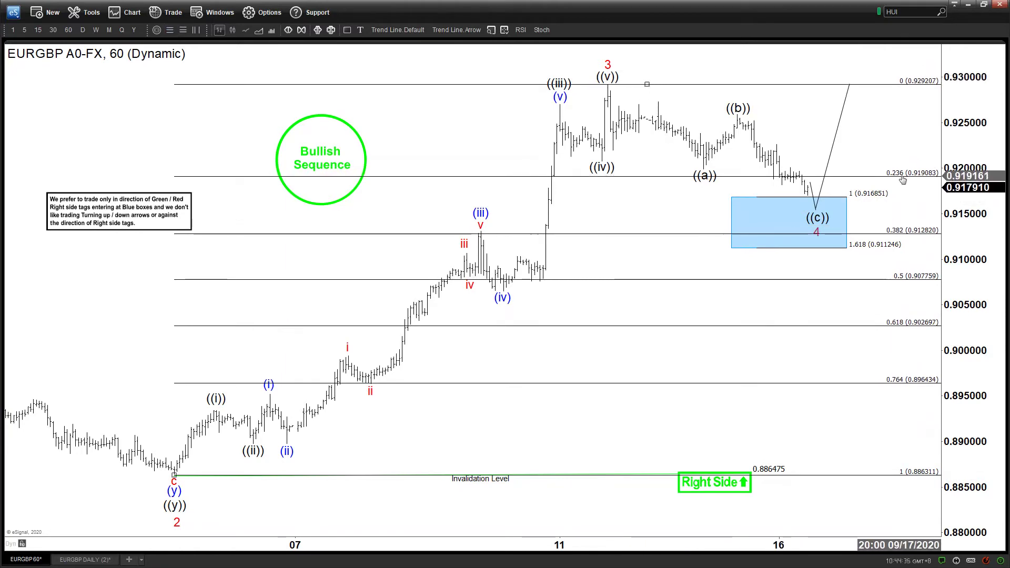
pyautogui.click(347, 29)
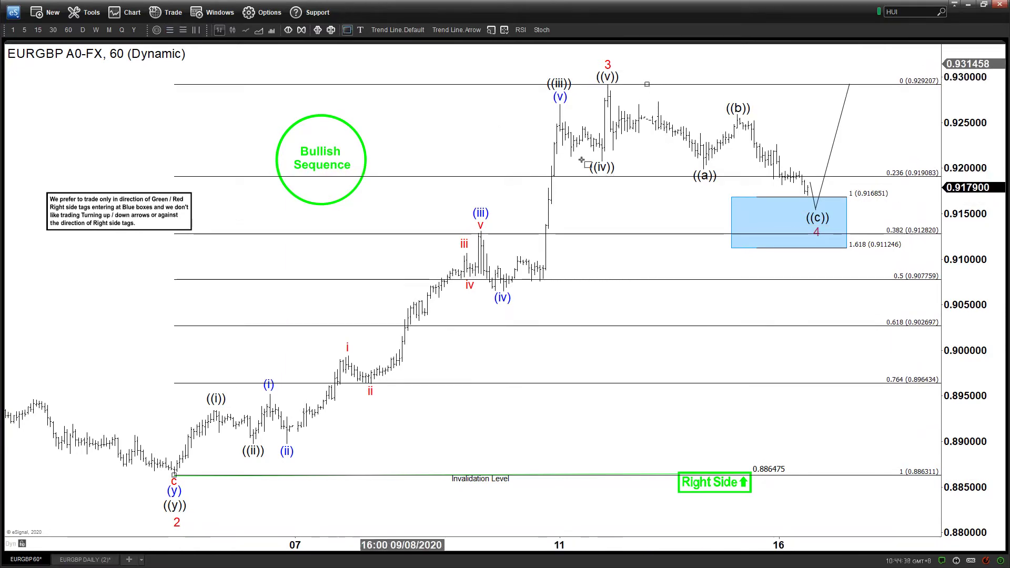
pyautogui.moveTo(725, 176); pyautogui.dragTo(889, 232)
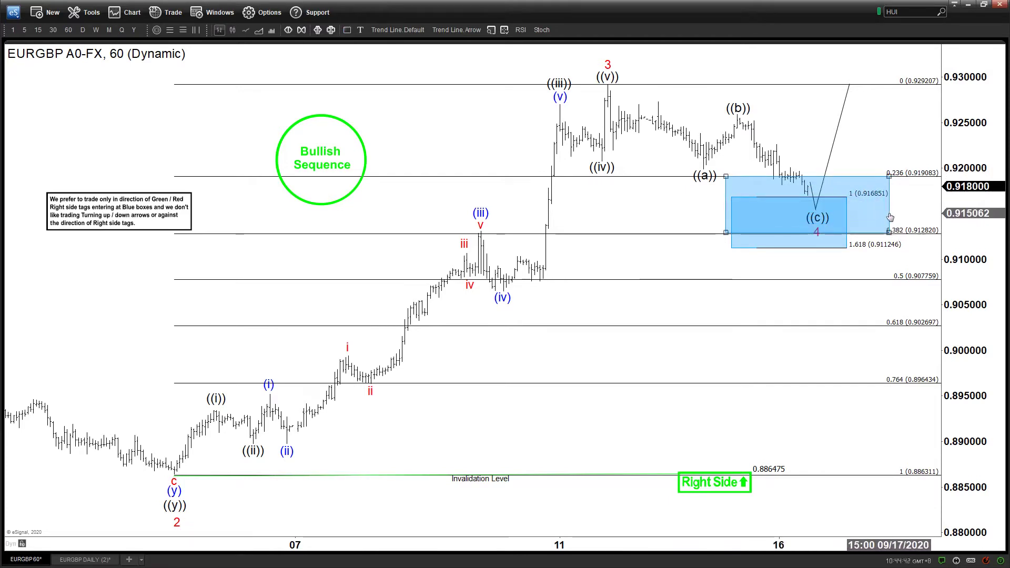
pyautogui.doubleClick(890, 217)
pyautogui.click(494, 184)
pyautogui.click(489, 256)
pyautogui.click(610, 201)
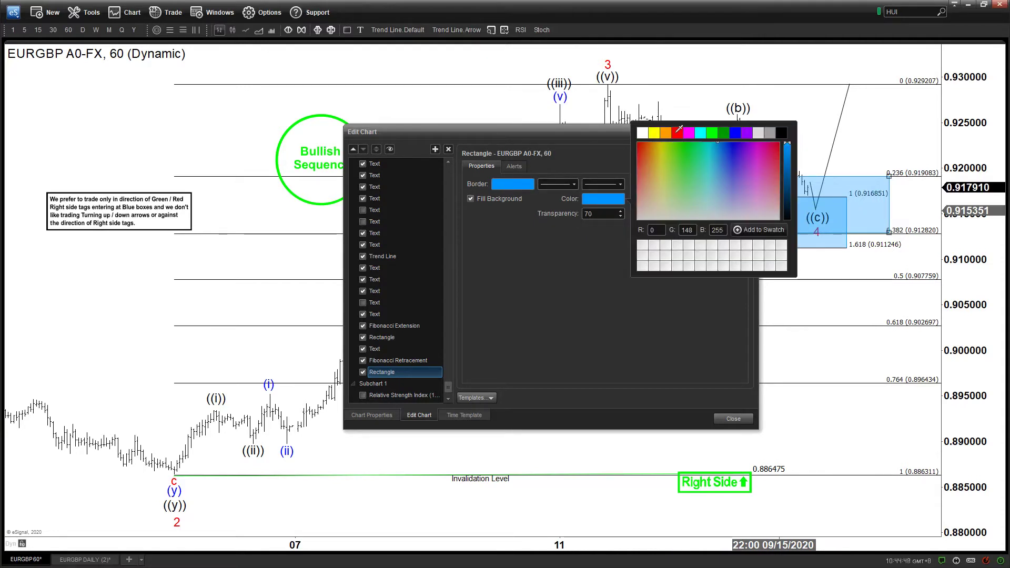
pyautogui.click(678, 132)
pyautogui.click(736, 418)
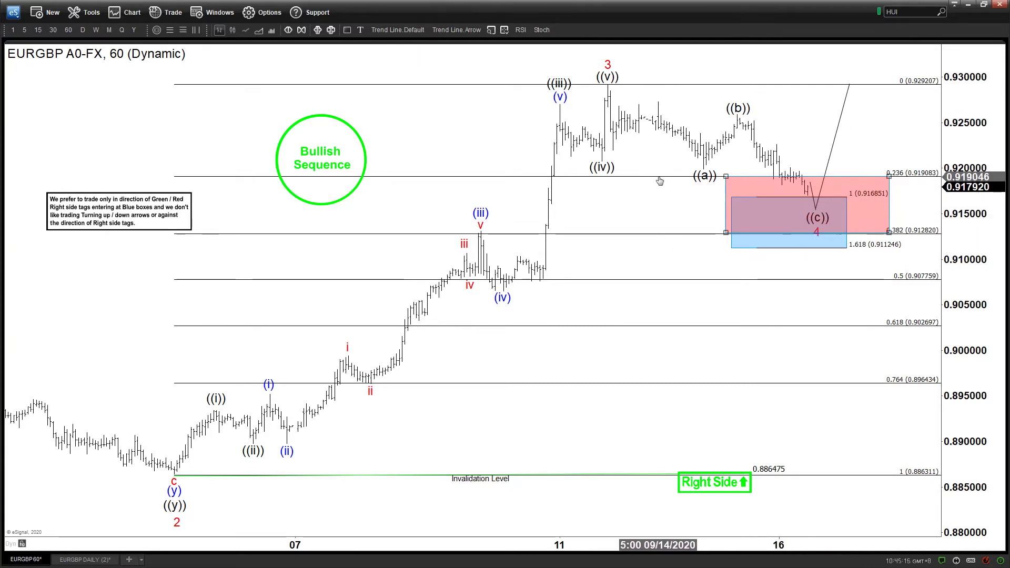
pyautogui.press('Delete')
pyautogui.press('Delete')
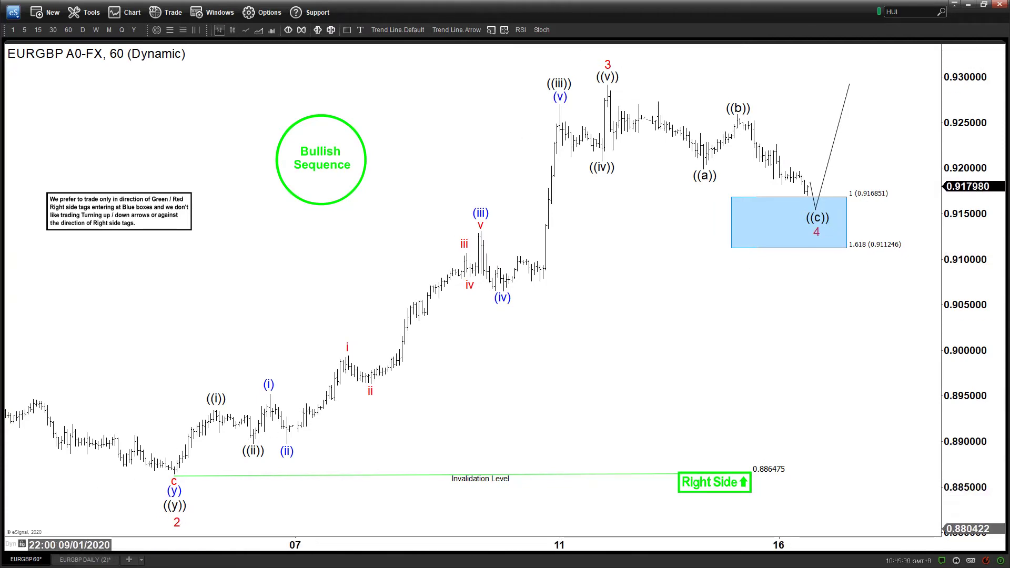
# On the daily EURGBP chart, draw a trend line rising from wave 4 to about 0.9425.
pyautogui.click(92, 559)
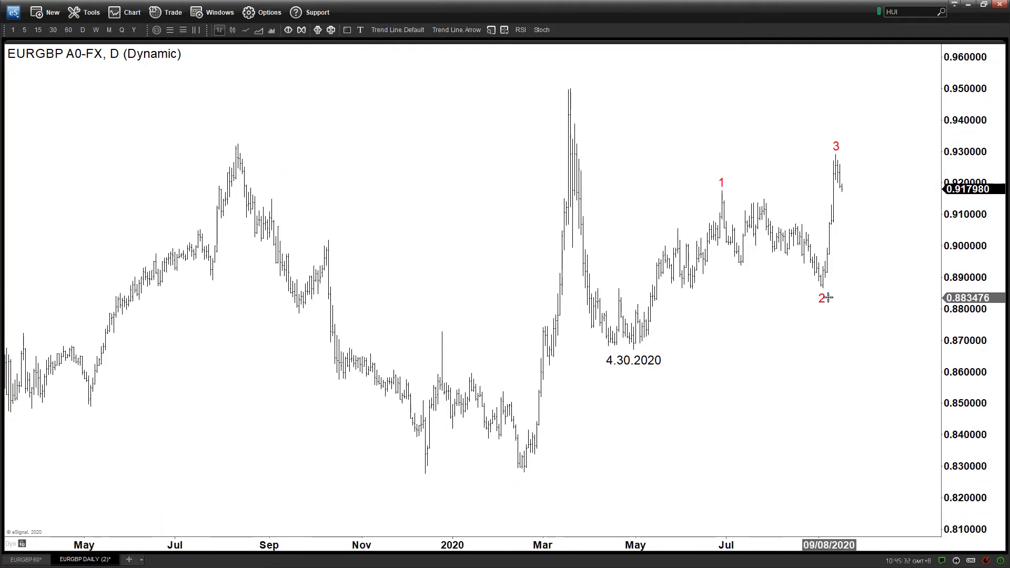
pyautogui.click(392, 30)
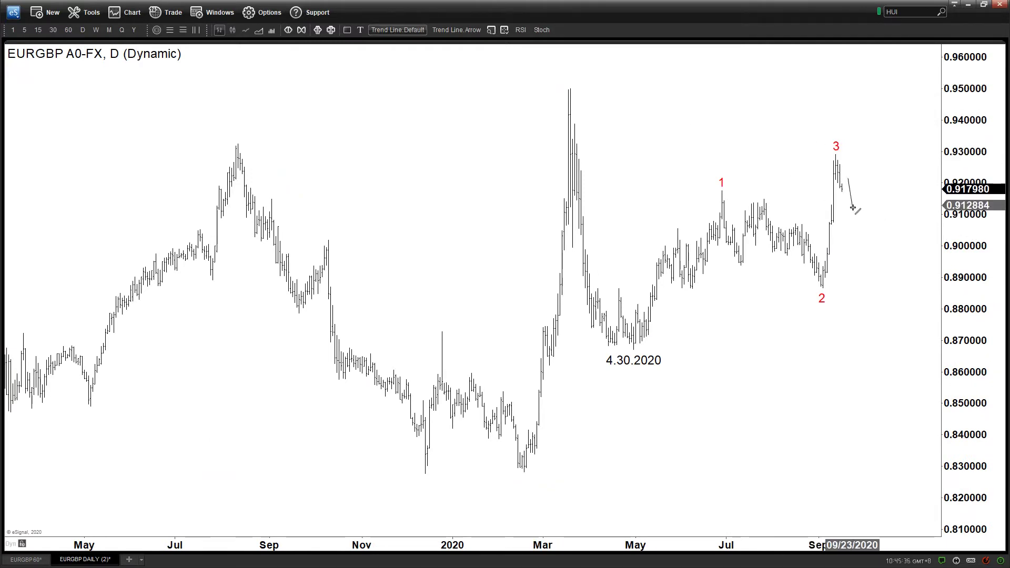
pyautogui.press('Escape')
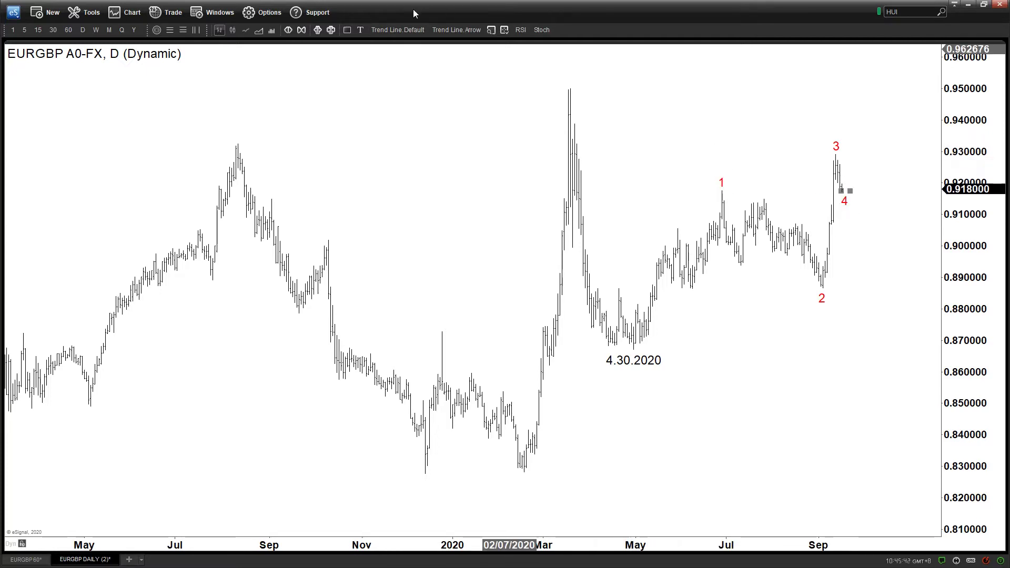
pyautogui.click(400, 32)
pyautogui.moveTo(868, 149); pyautogui.dragTo(866, 114)
pyautogui.click(836, 145)
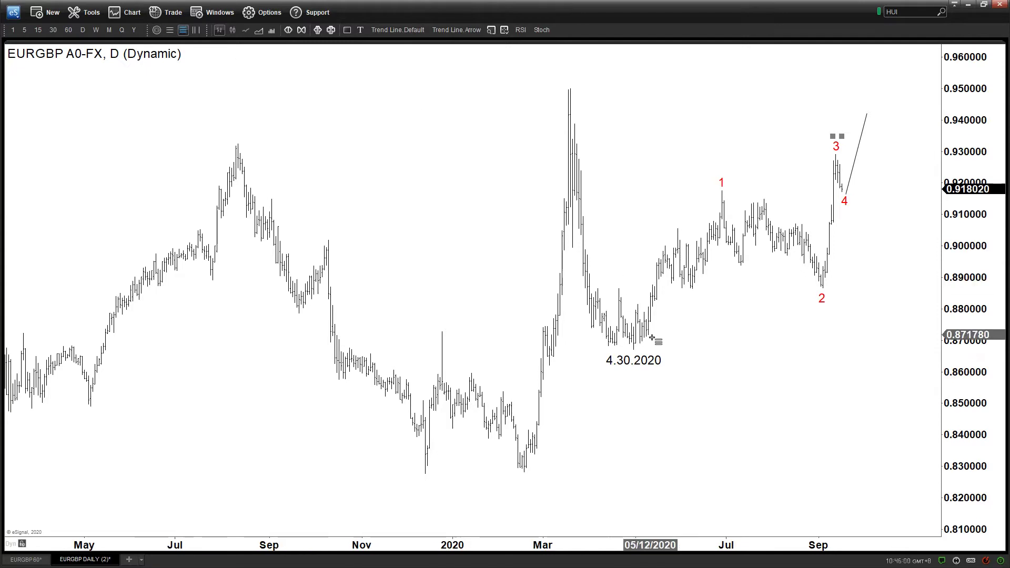
# Draw a Fibonacci extension from the 4.30.2020 low through waves 1 and 2, then pan left.
pyautogui.moveTo(633, 351)
pyautogui.mouseDown()
pyautogui.moveTo(726, 240)
pyautogui.moveTo(740, 194)
pyautogui.moveTo(892, 271)
pyautogui.moveTo(884, 289)
pyautogui.mouseUp()
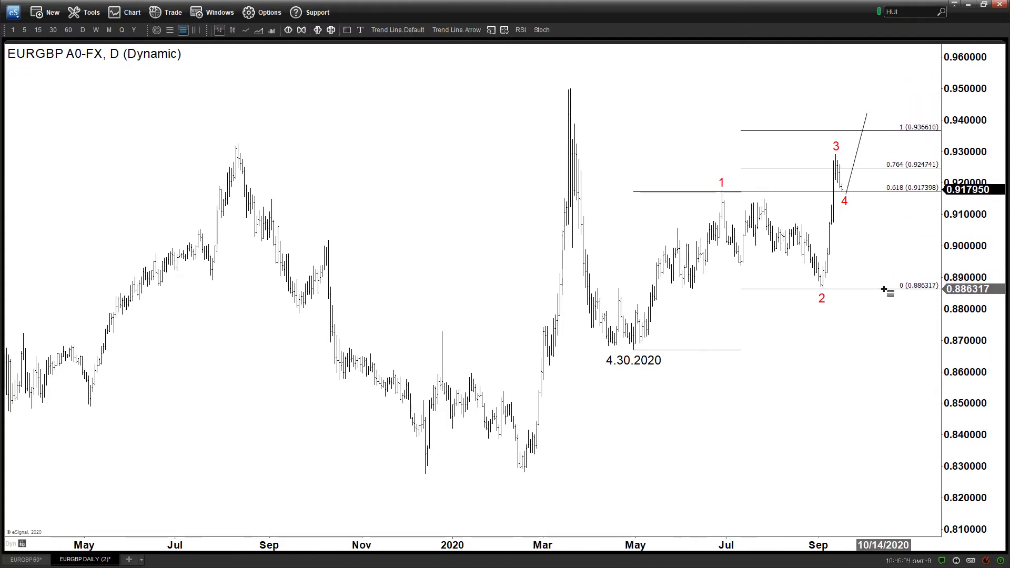
pyautogui.click(884, 289)
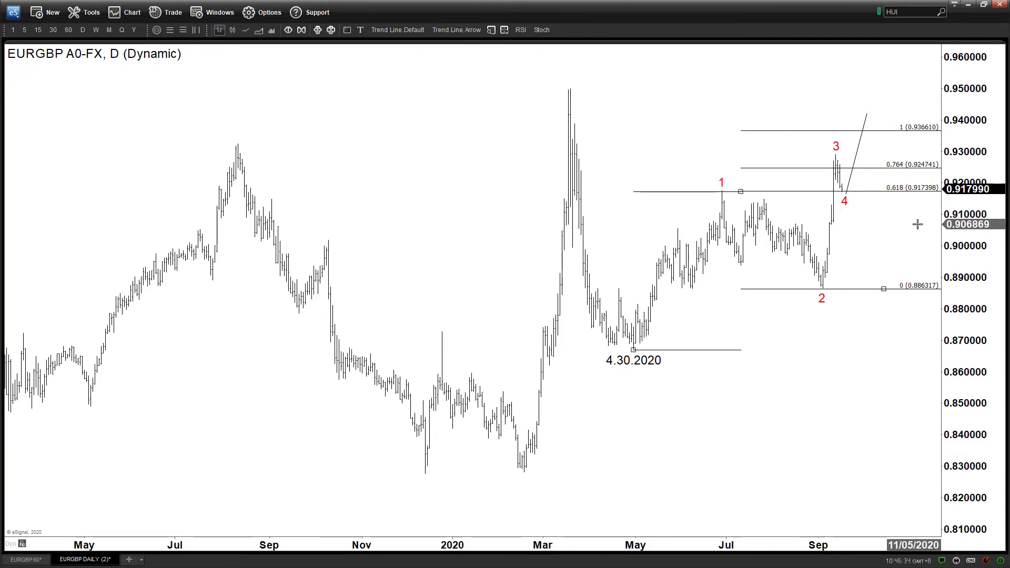
pyautogui.moveTo(535, 168); pyautogui.dragTo(473, 178)
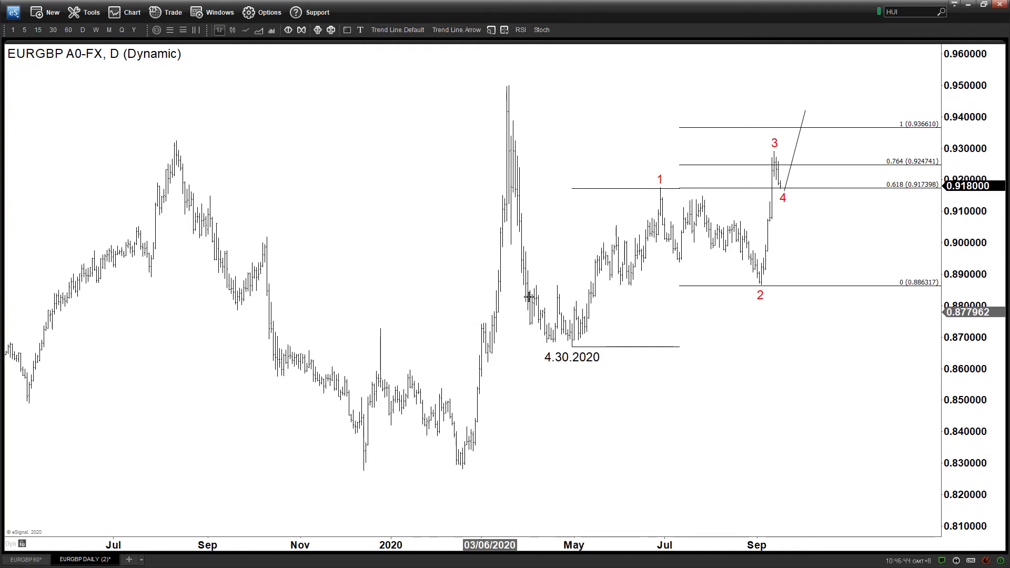
# Draw blue arrows extending right from the March 2020 high near 0.950 and the 0.868 low.
pyautogui.click(457, 30)
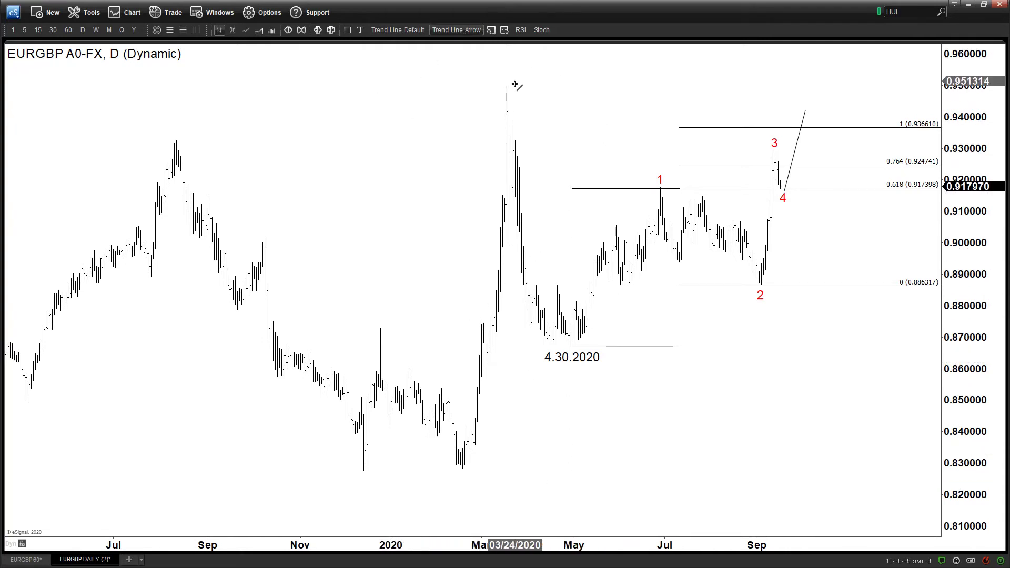
pyautogui.moveTo(544, 86); pyautogui.dragTo(902, 88)
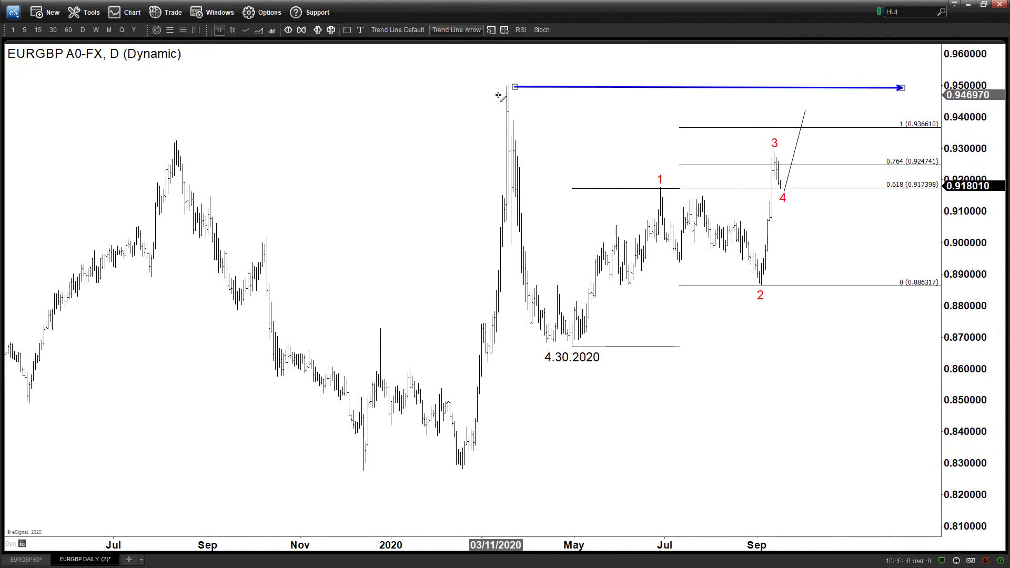
pyautogui.moveTo(552, 343)
pyautogui.mouseDown()
pyautogui.moveTo(905, 328)
pyautogui.moveTo(917, 347)
pyautogui.mouseUp()
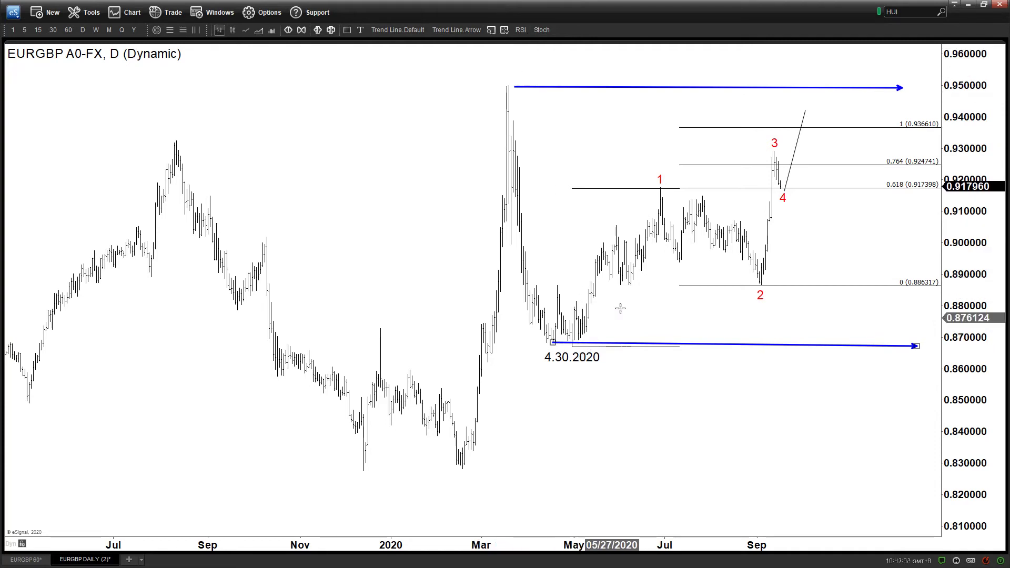
# Delete the rising projection line and lower the bottom blue arrow to about 0.84.
pyautogui.rightClick(797, 149)
pyautogui.click(828, 248)
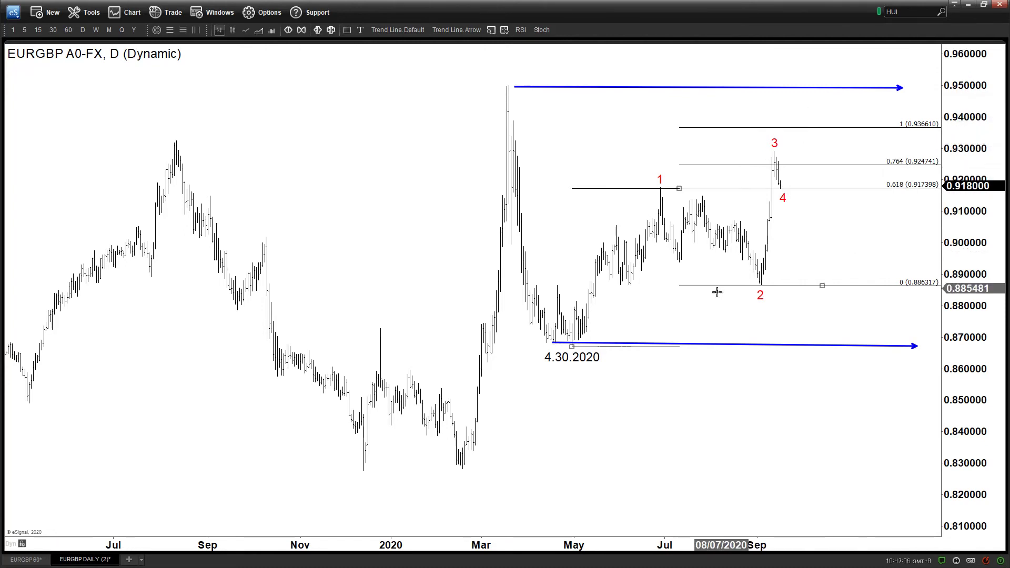
pyautogui.moveTo(735, 349); pyautogui.dragTo(711, 420)
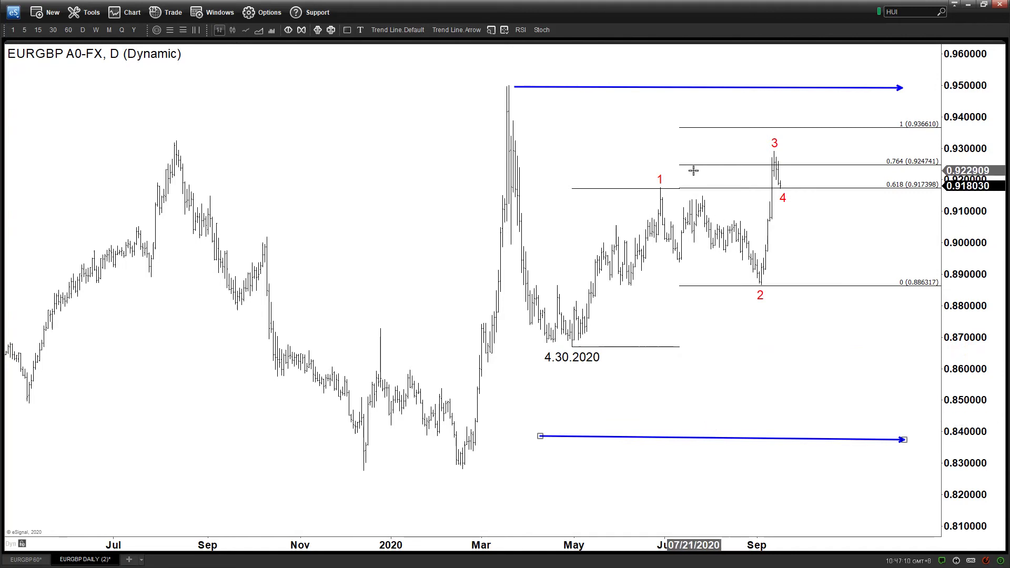
# Relabel waves 1, 2, 3 as A, B, C and move the 4 label right near 0.905.
pyautogui.press('a')
pyautogui.click(759, 295)
pyautogui.press('b')
pyautogui.click(774, 142)
pyautogui.press('c')
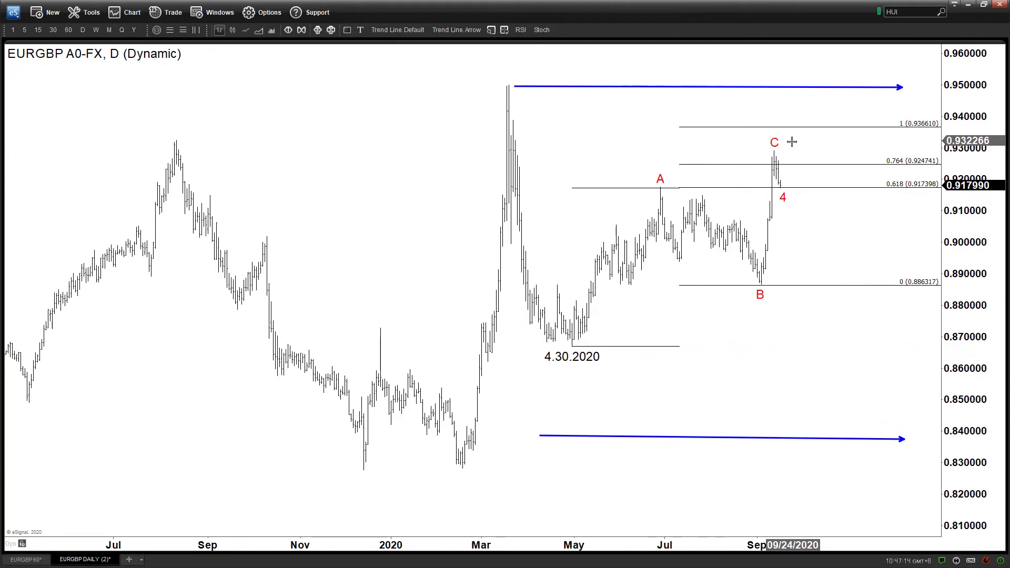
pyautogui.moveTo(800, 210); pyautogui.dragTo(859, 246)
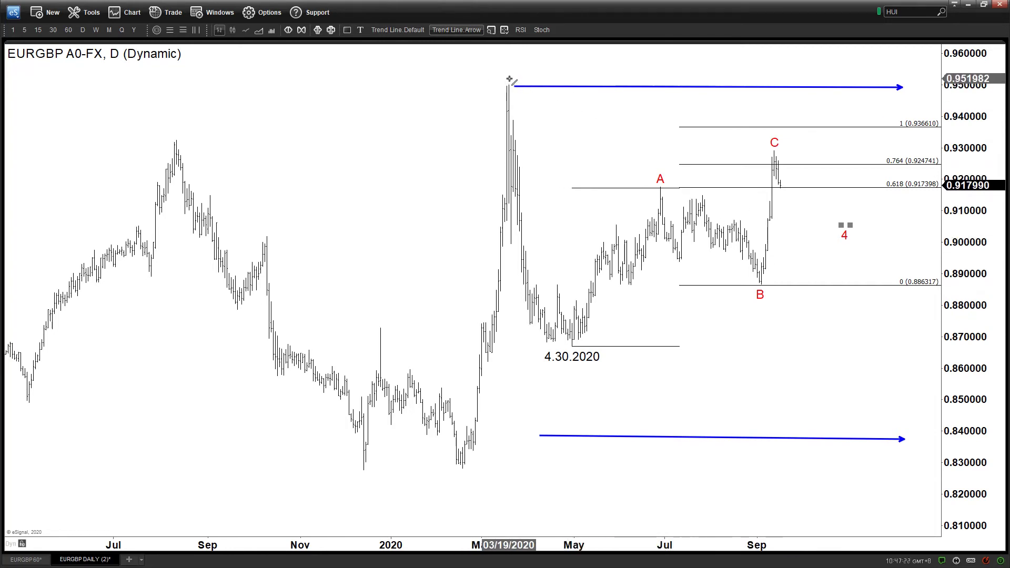
pyautogui.moveTo(509, 85); pyautogui.dragTo(562, 340)
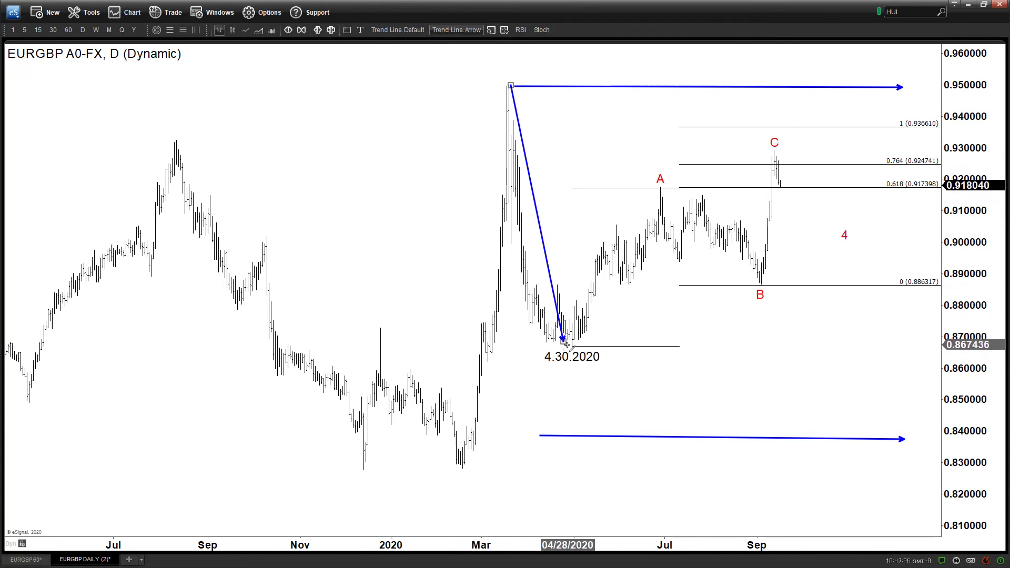
pyautogui.moveTo(789, 174)
pyautogui.mouseDown()
pyautogui.moveTo(834, 435)
pyautogui.moveTo(822, 407)
pyautogui.mouseUp()
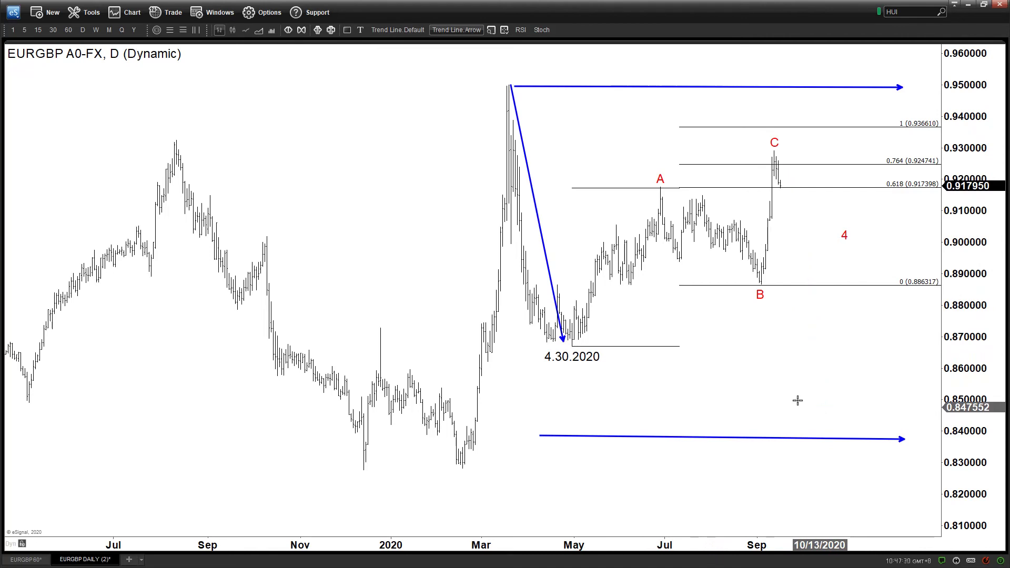
pyautogui.press('Escape')
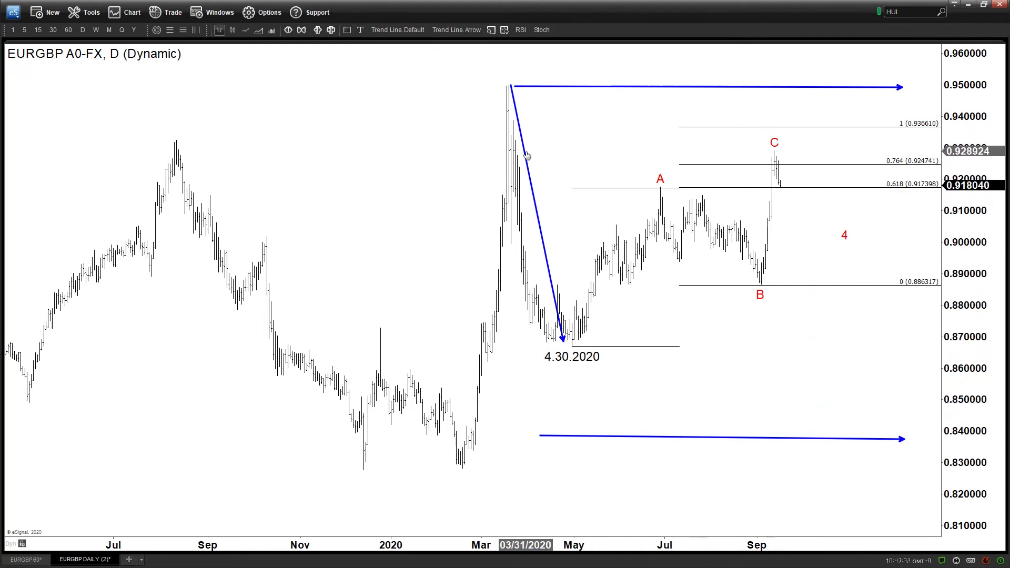
pyautogui.rightClick(526, 155)
pyautogui.click(541, 255)
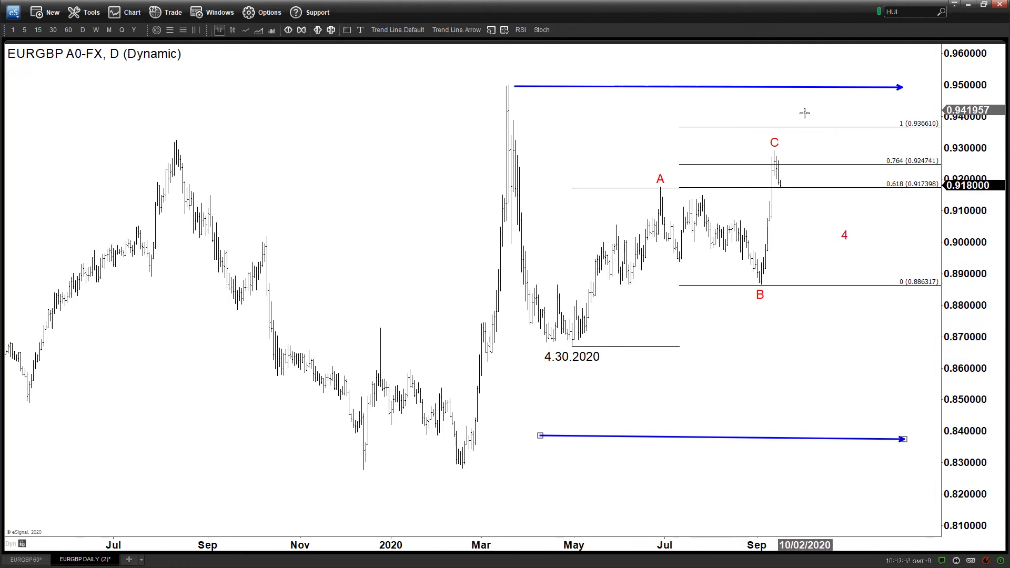
# Remove the Fibonacci extension and the '4' label, then return to the hourly EURGBP 60 chart.
pyautogui.rightClick(835, 286)
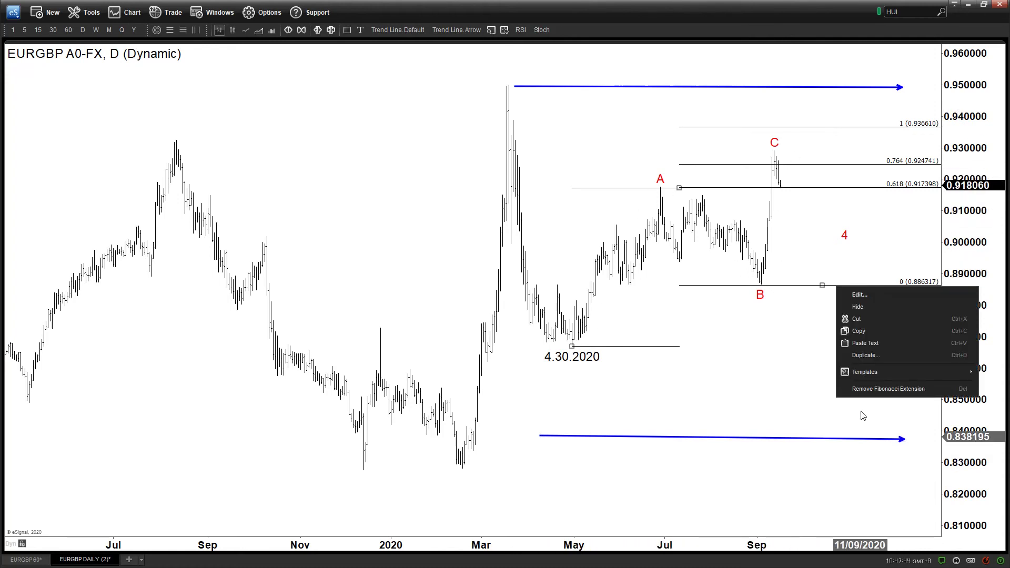
pyautogui.click(864, 388)
pyautogui.rightClick(845, 236)
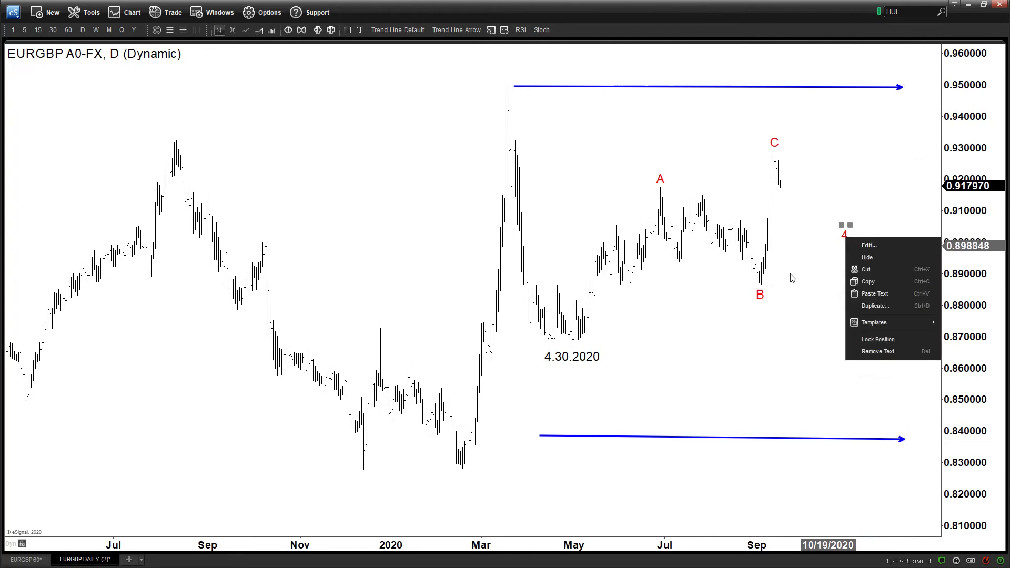
pyautogui.click(877, 351)
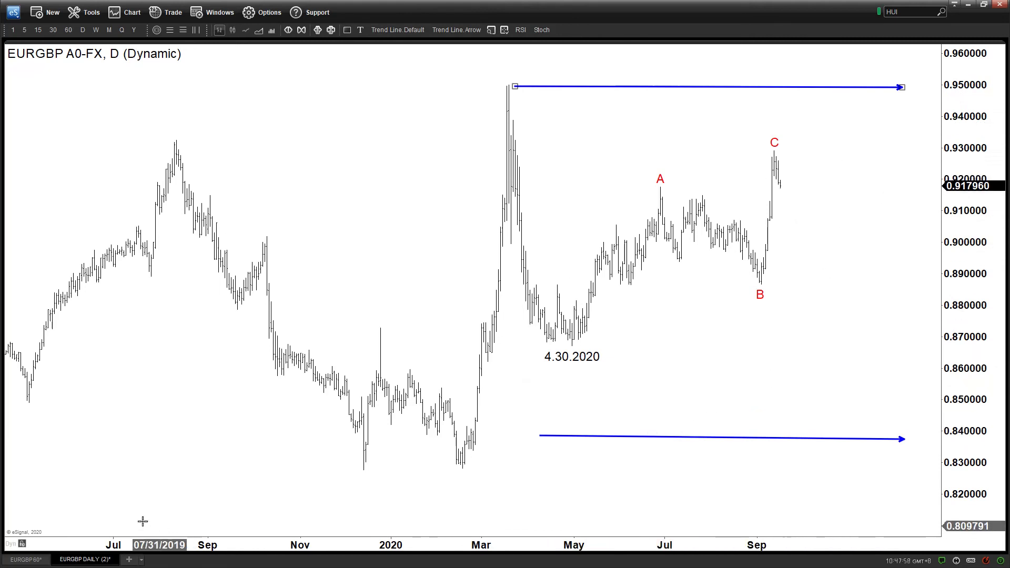
pyautogui.click(37, 561)
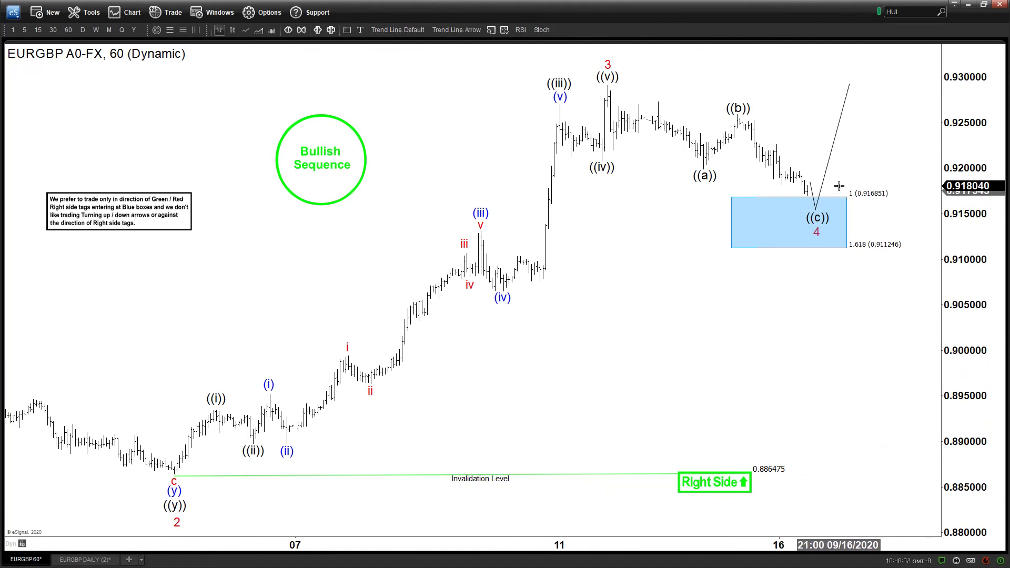